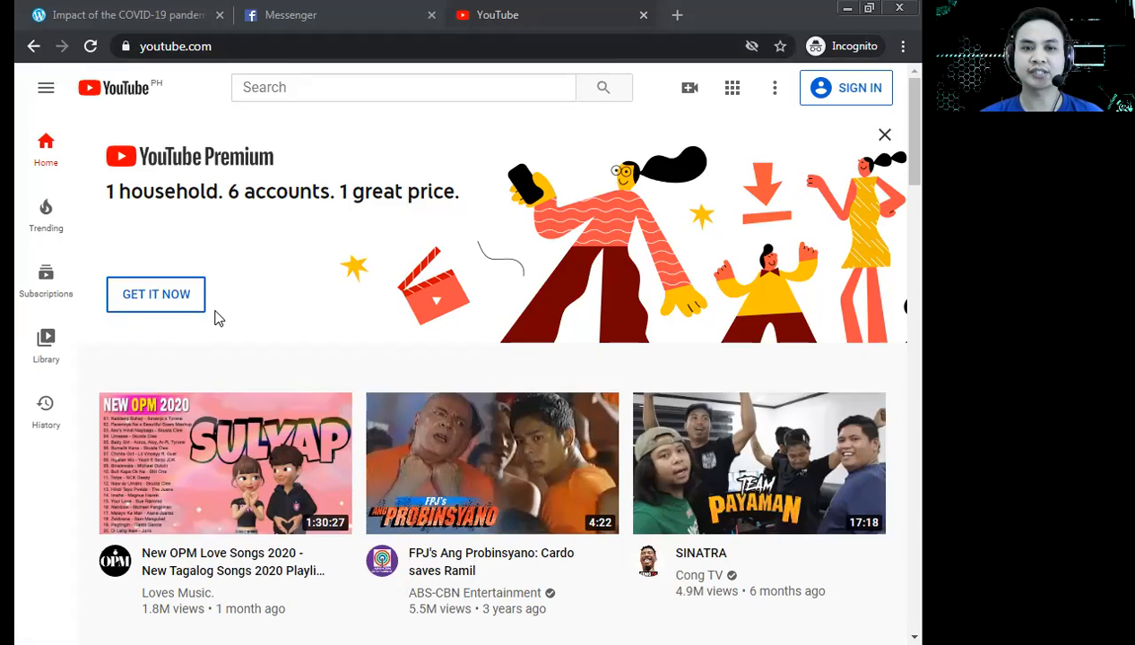
- Sign in to YouTube with the account's e-mail address and password
{"action": "left_click", "coordinate": [861, 93]}
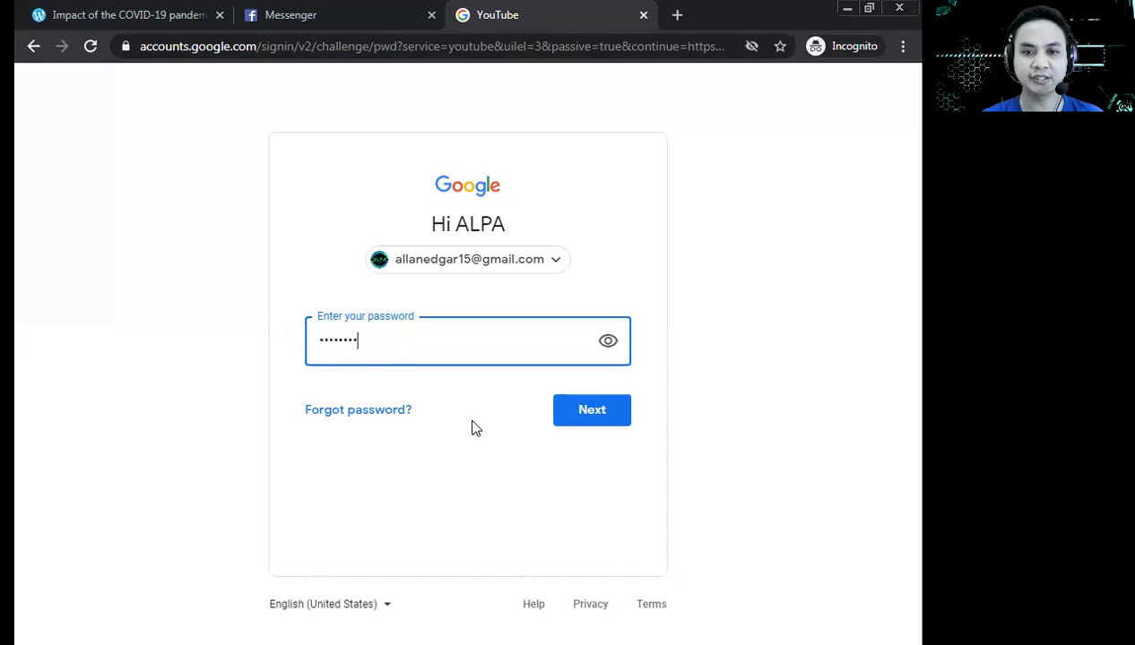
{"action": "left_click", "coordinate": [583, 430]}
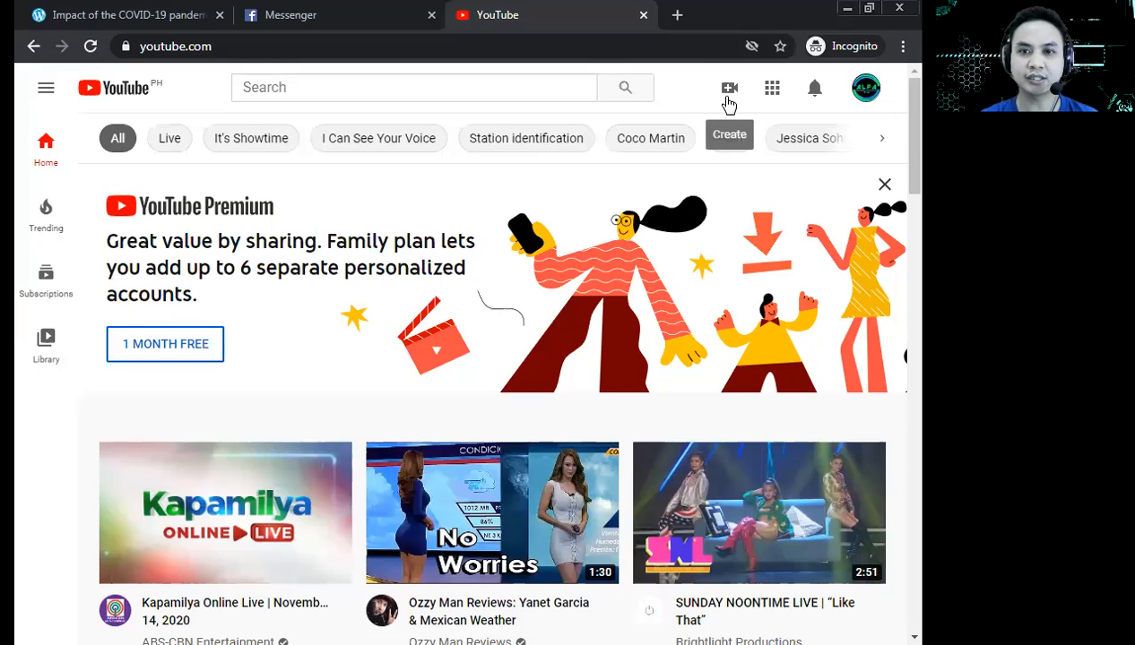
- Start a new video upload and open the file selection dialog
{"action": "left_click", "coordinate": [729, 99]}
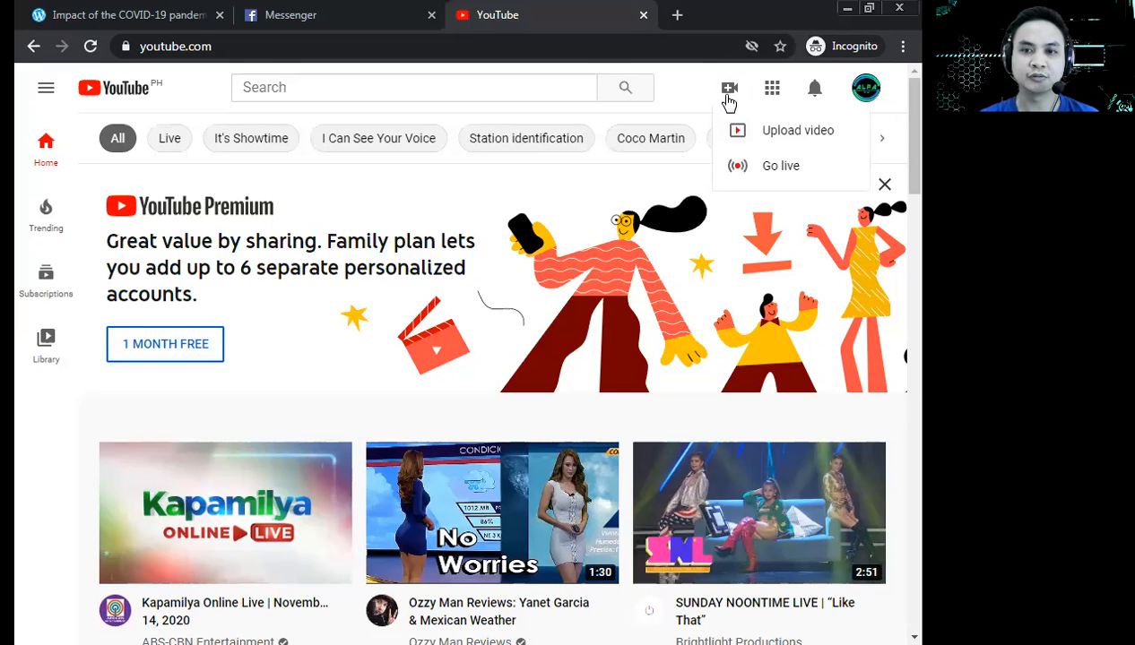
{"action": "left_click", "coordinate": [795, 131]}
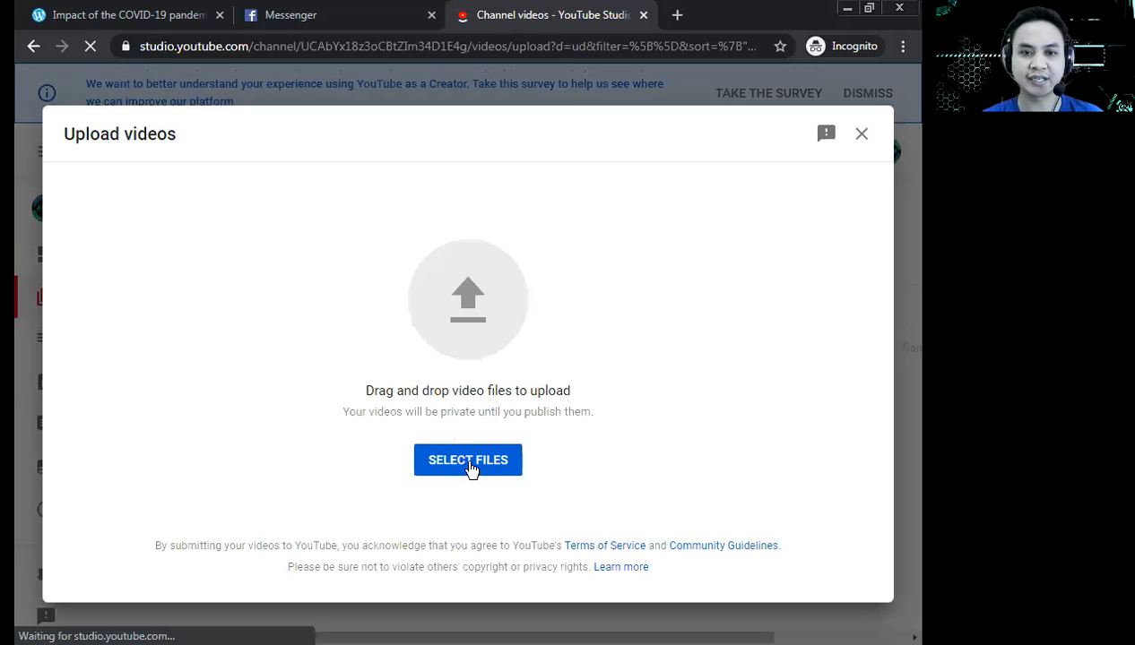
{"action": "left_click", "coordinate": [471, 467]}
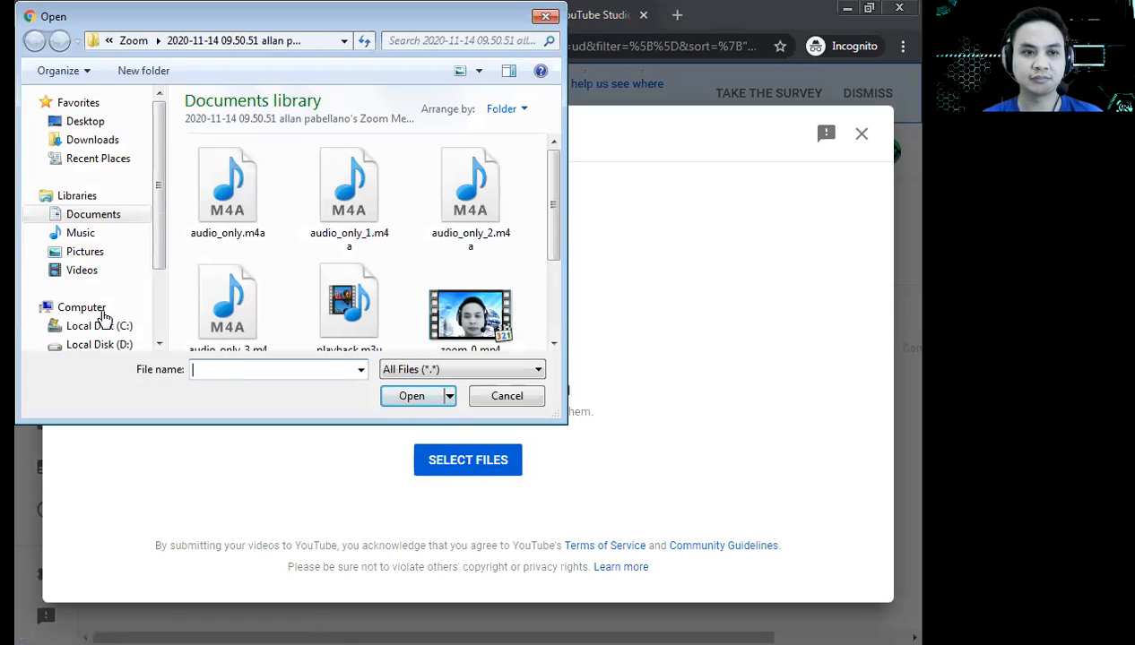
- Look through the 2020-11-14 meeting folders from 09.50.51 onward in the Zoom documents folder for the recording
{"action": "left_click", "coordinate": [141, 43]}
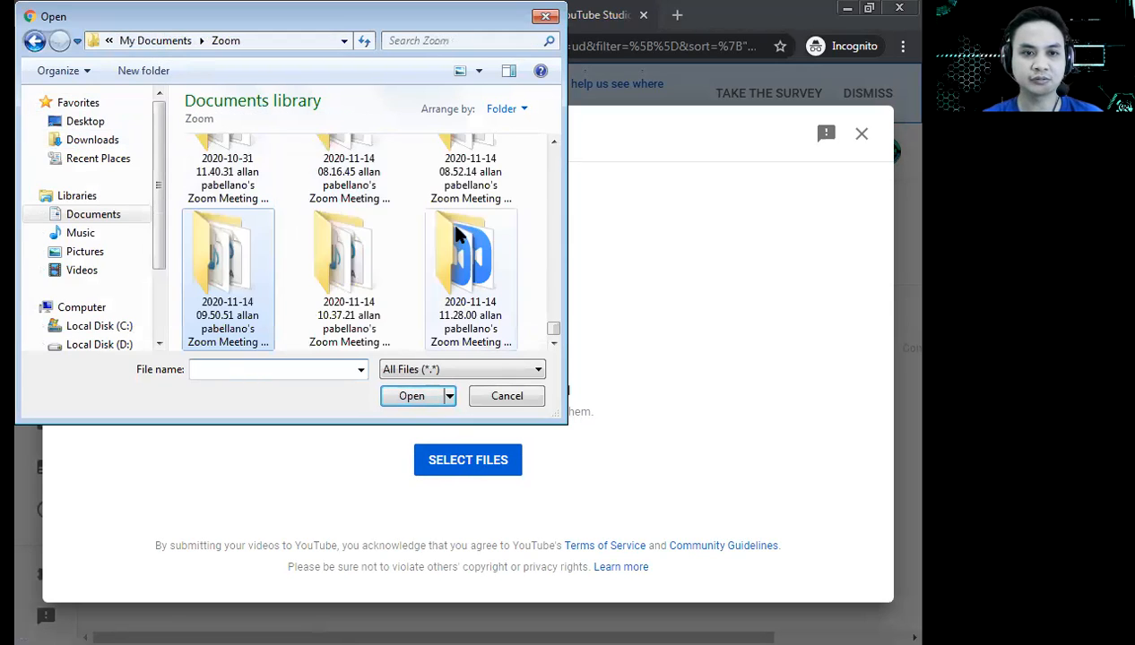
{"action": "double_click", "coordinate": [482, 303]}
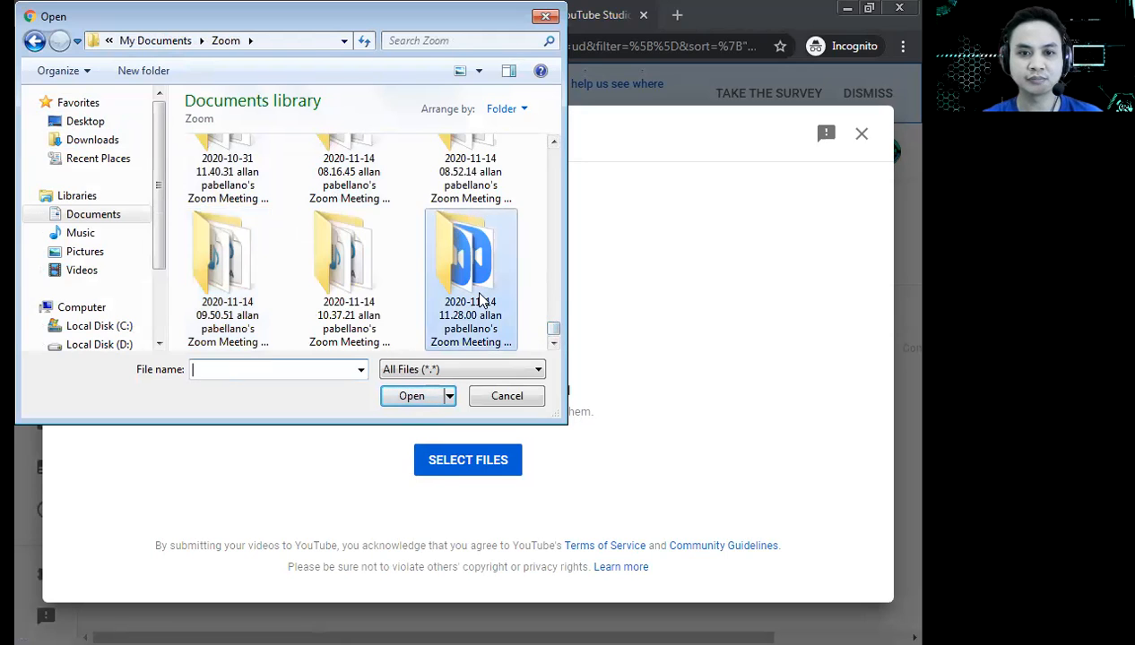
{"action": "left_click", "coordinate": [34, 40]}
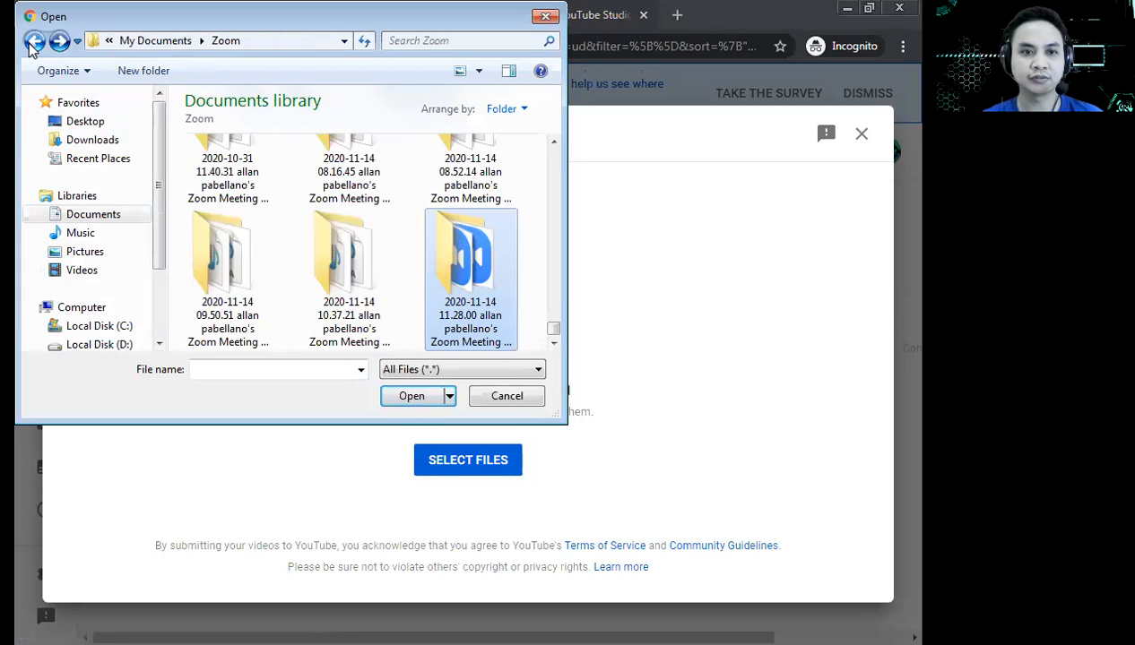
{"action": "left_click", "coordinate": [337, 283]}
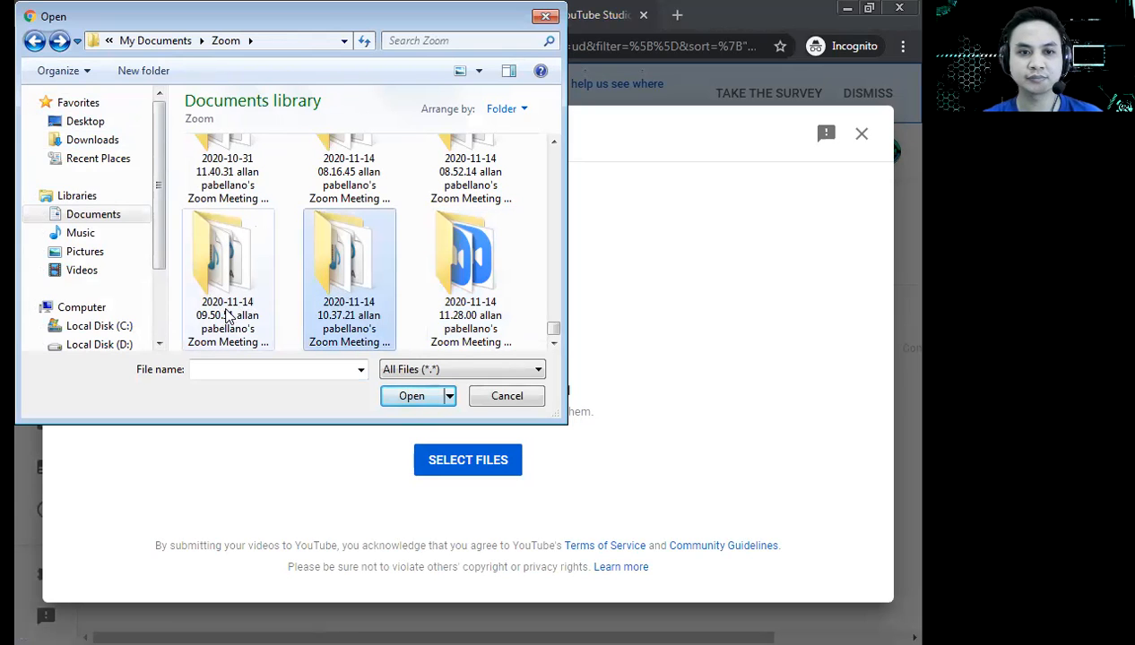
{"action": "double_click", "coordinate": [333, 285]}
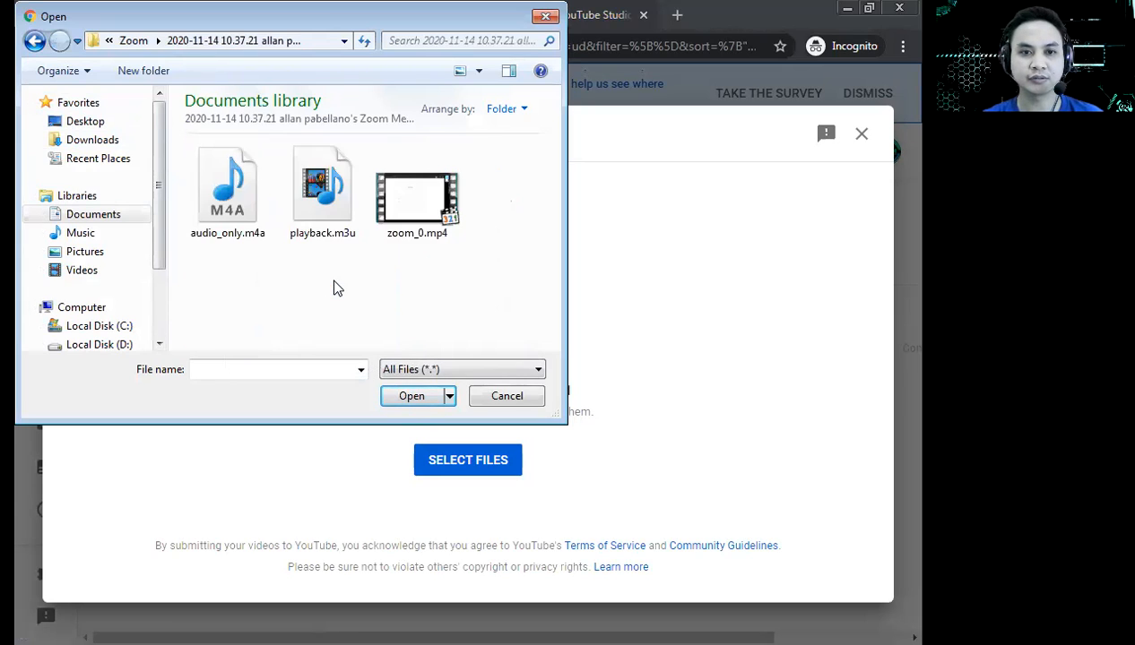
{"action": "left_click", "coordinate": [33, 44]}
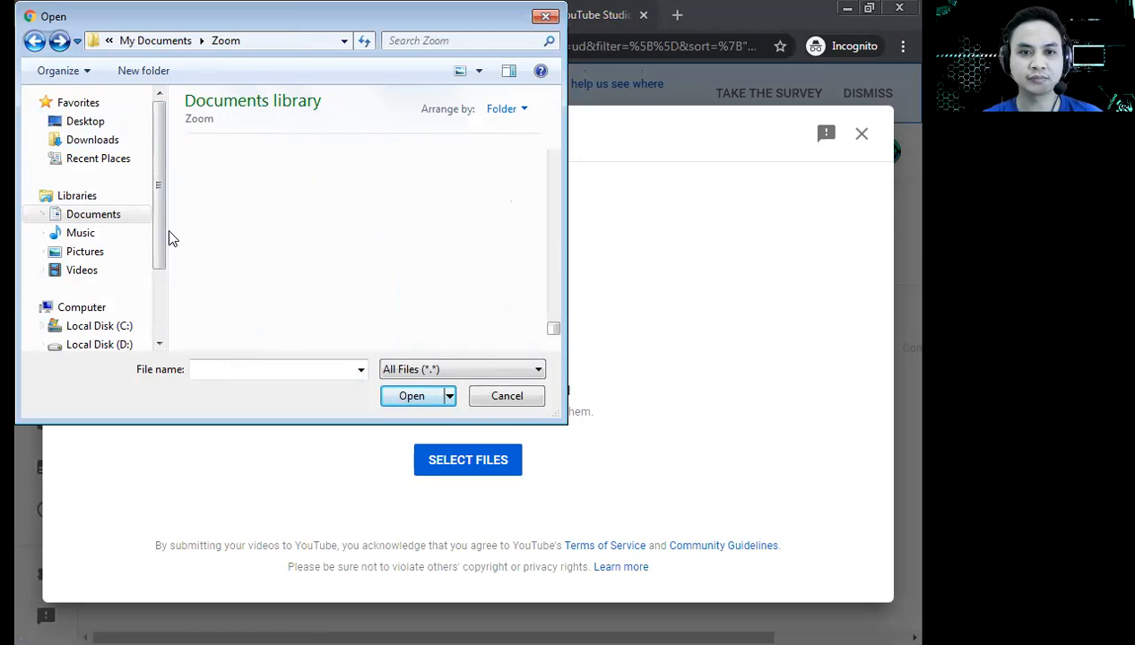
{"action": "double_click", "coordinate": [214, 290]}
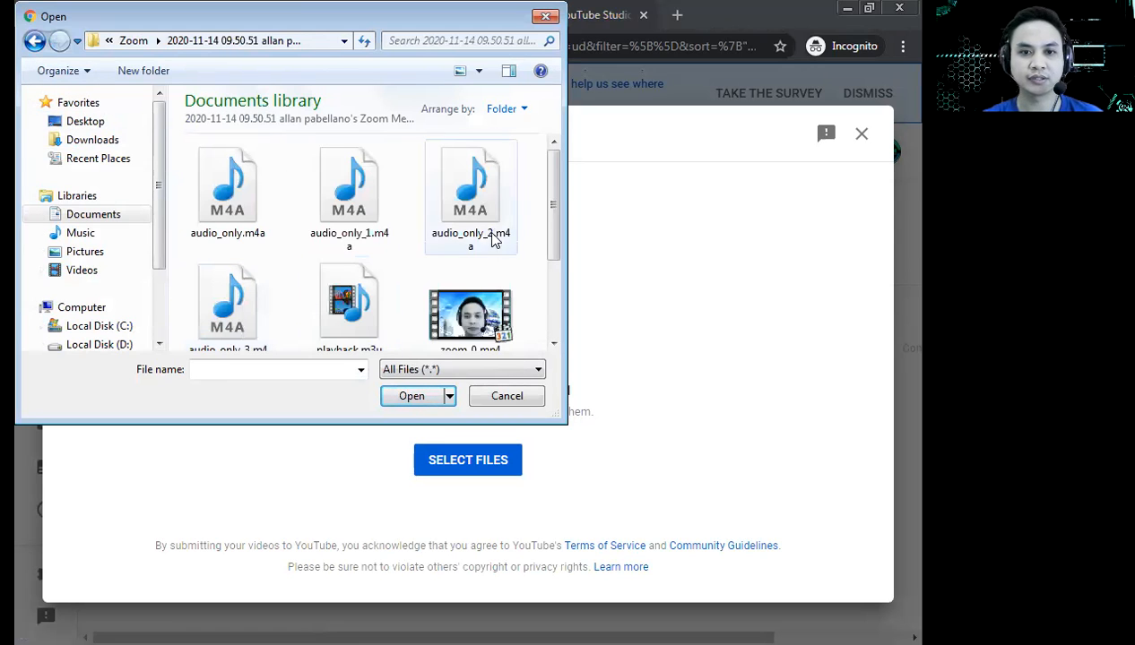
{"action": "left_click_drag", "start_coordinate": [547, 206], "coordinate": [551, 278]}
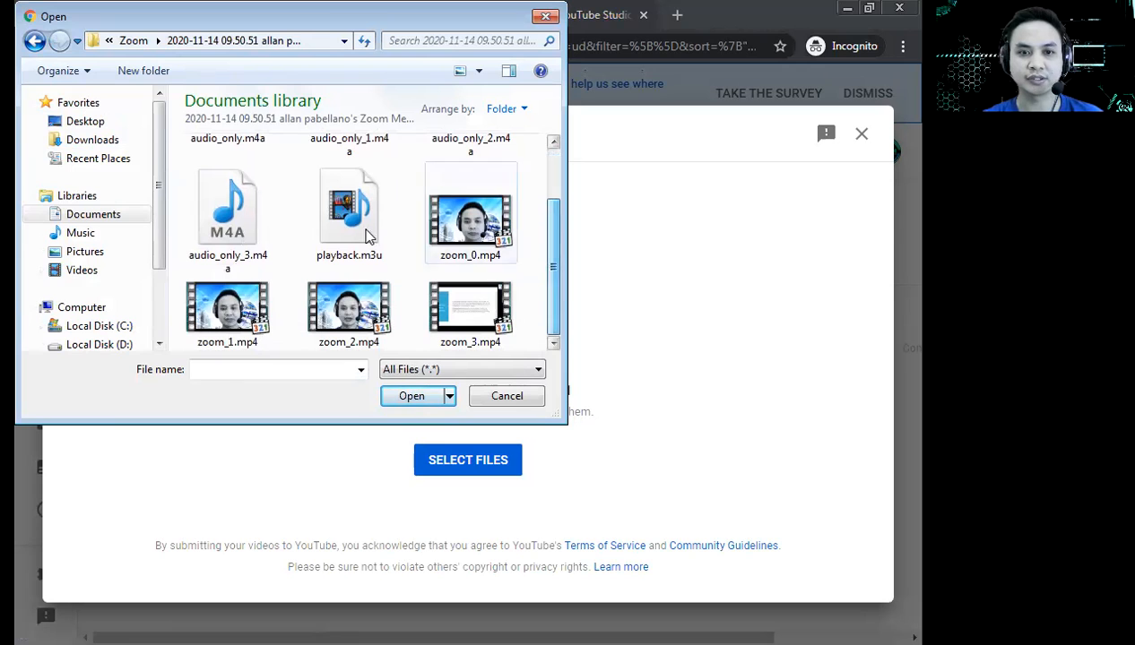
{"action": "left_click", "coordinate": [33, 41]}
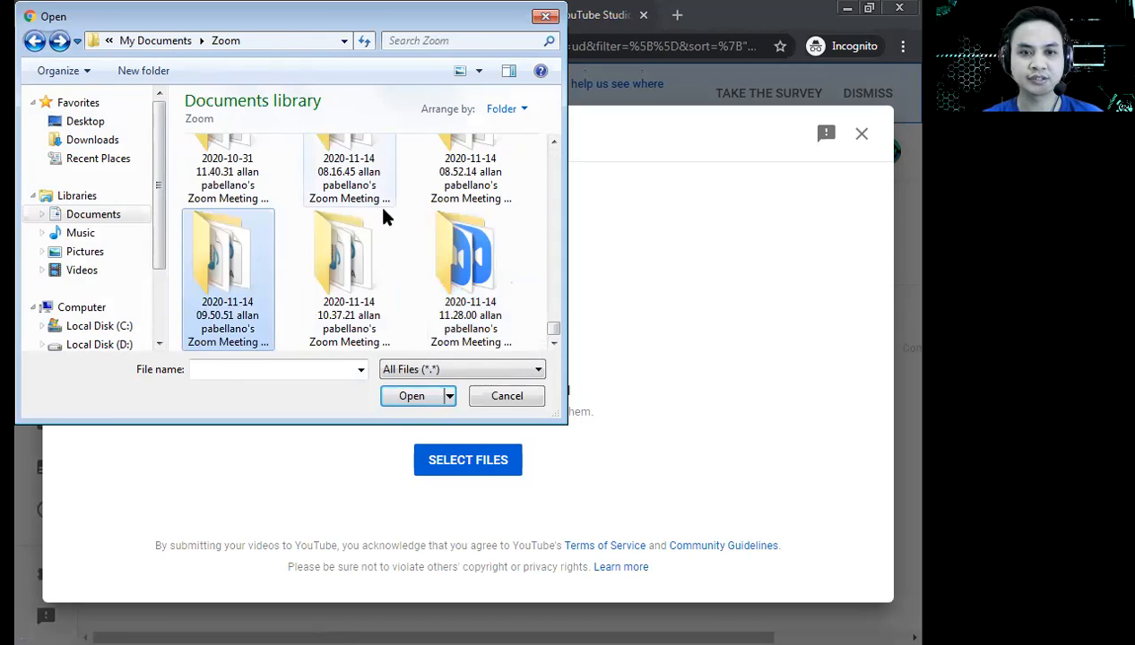
- Upload zoom_2.mp4 from the 2020-11-14 08.52.14 Zoom meeting folder
{"action": "double_click", "coordinate": [450, 179]}
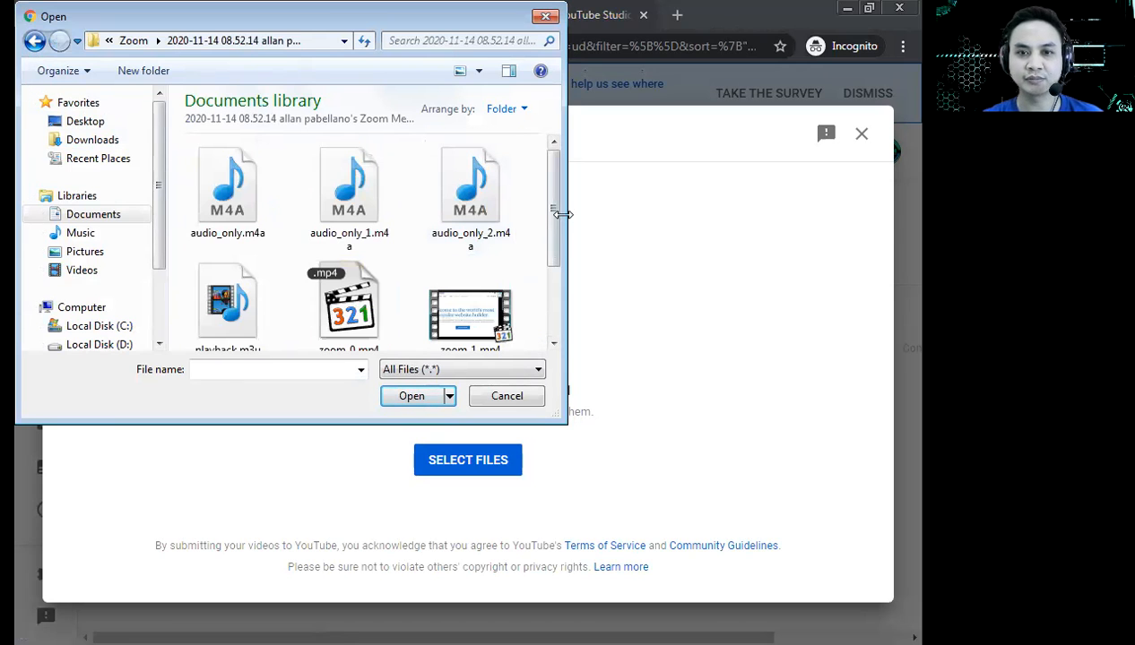
{"action": "left_click_drag", "start_coordinate": [554, 209], "coordinate": [545, 291]}
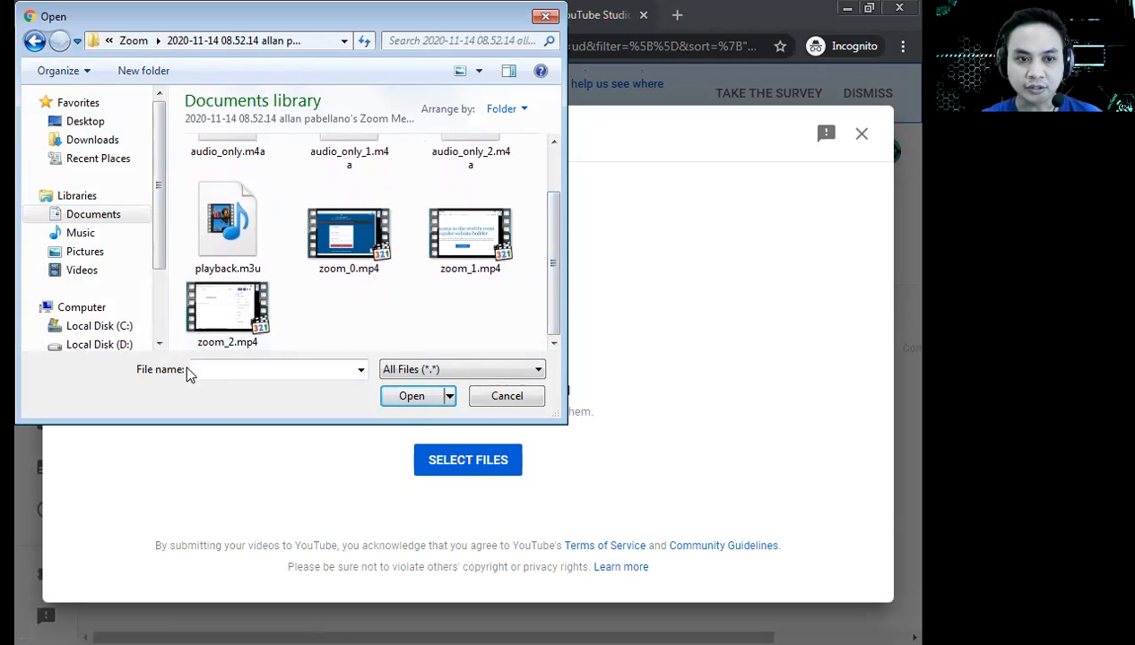
{"action": "left_click", "coordinate": [236, 309]}
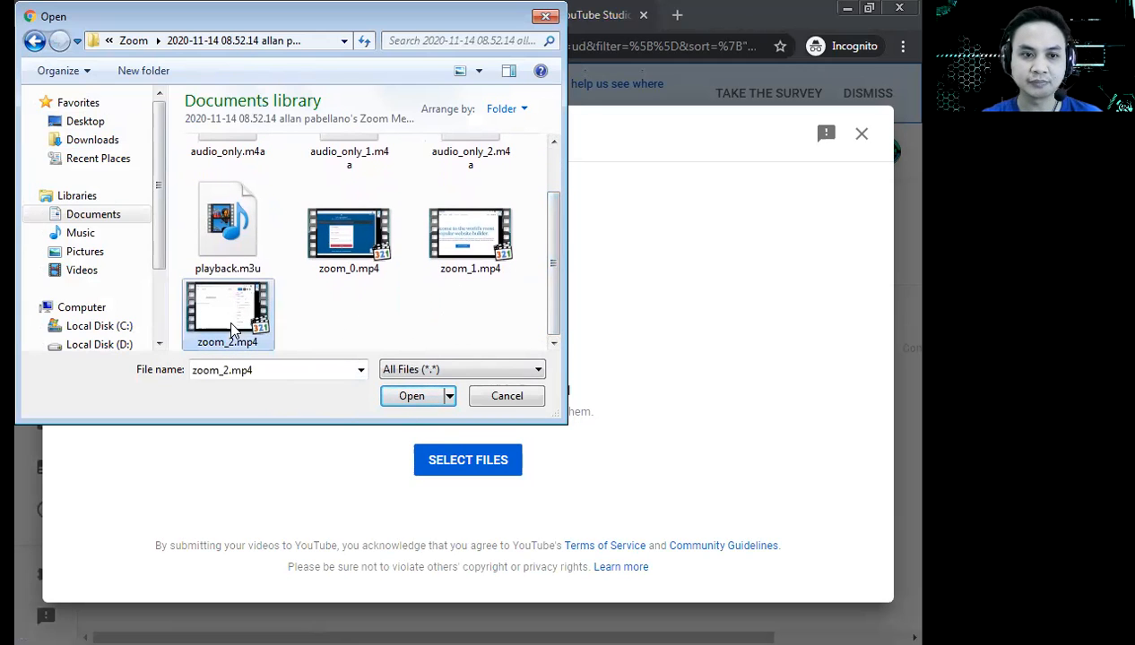
{"action": "left_click", "coordinate": [412, 397]}
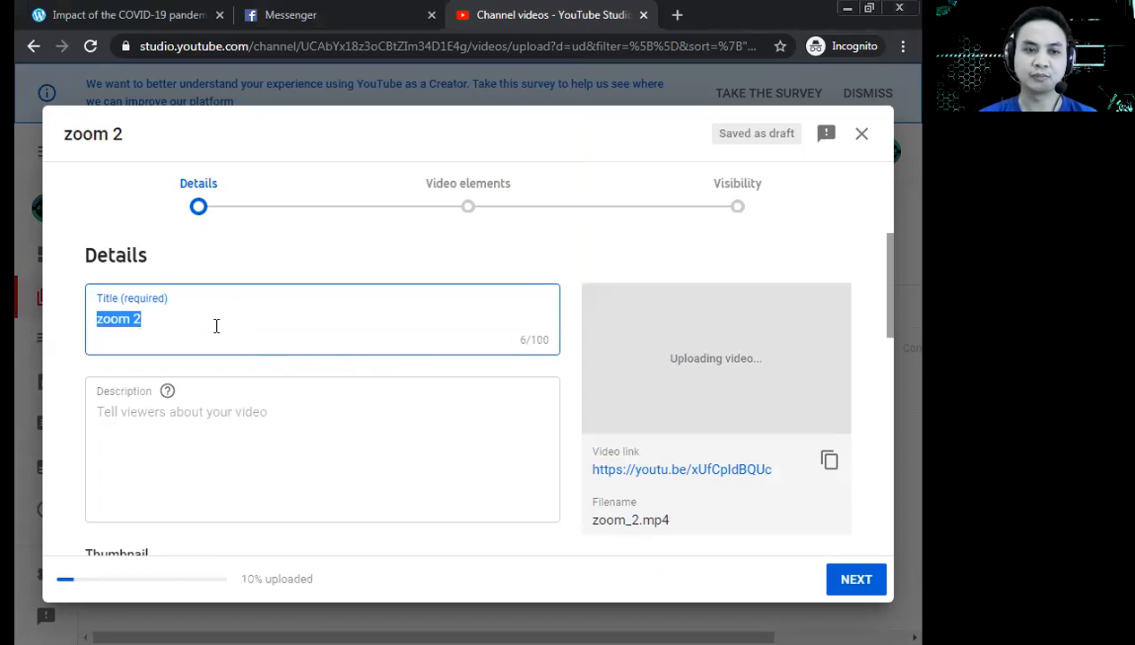
- Replace the default video title with "Creating Blogs on Wordpress"
{"action": "key", "text": "BackSpace"}
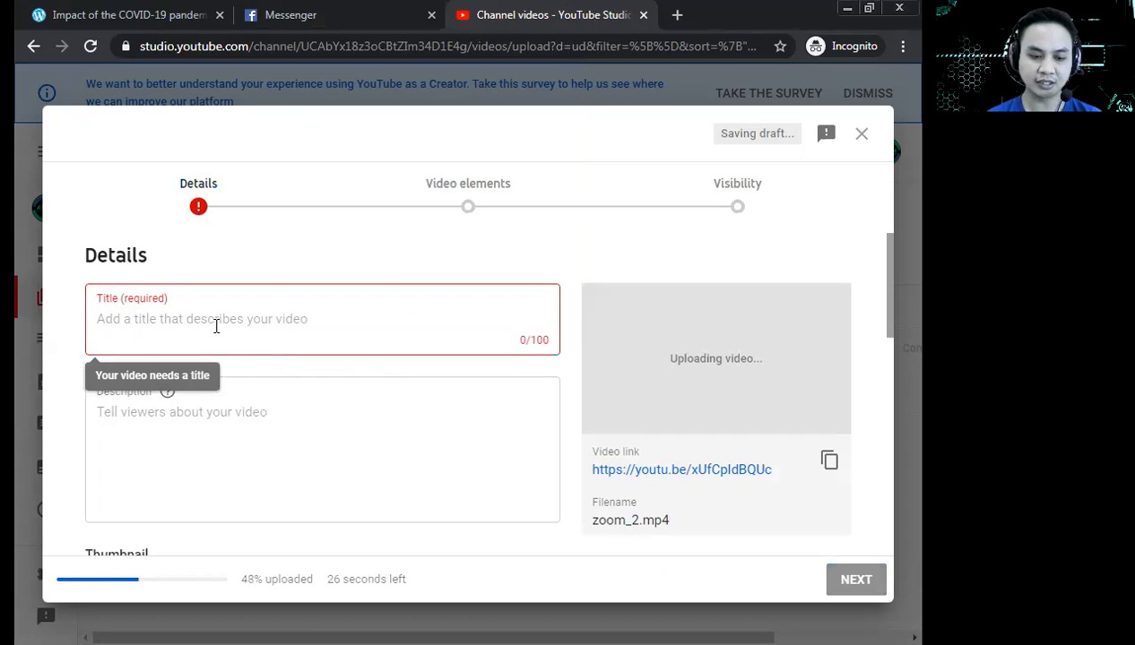
{"action": "type", "text": "C"}
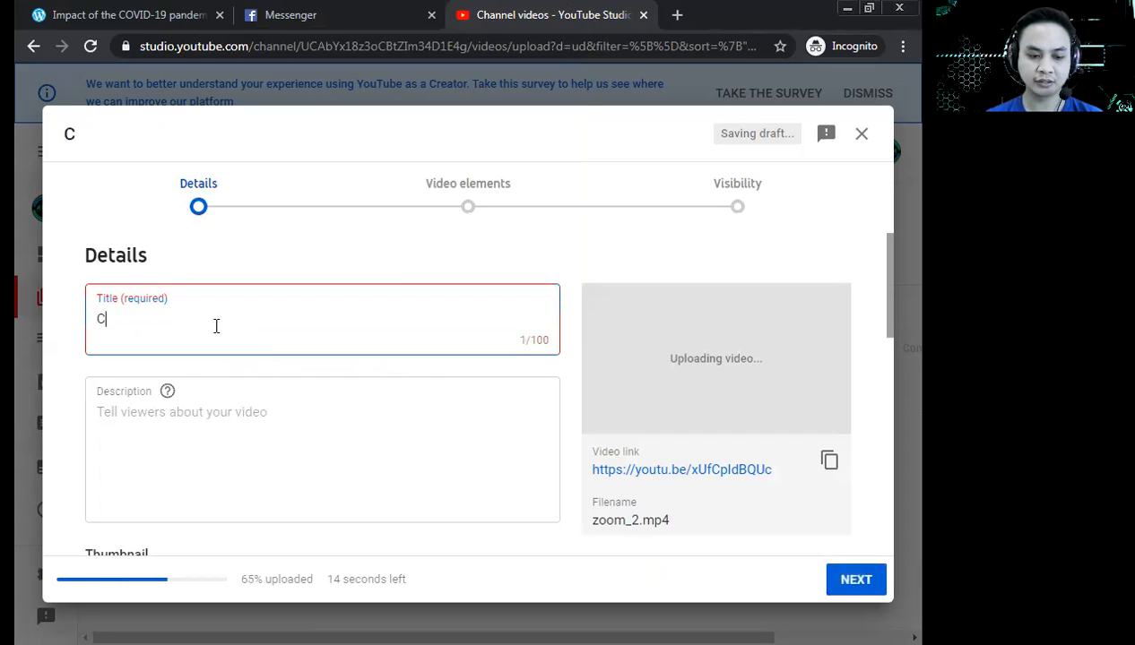
{"action": "type", "text": "reating"}
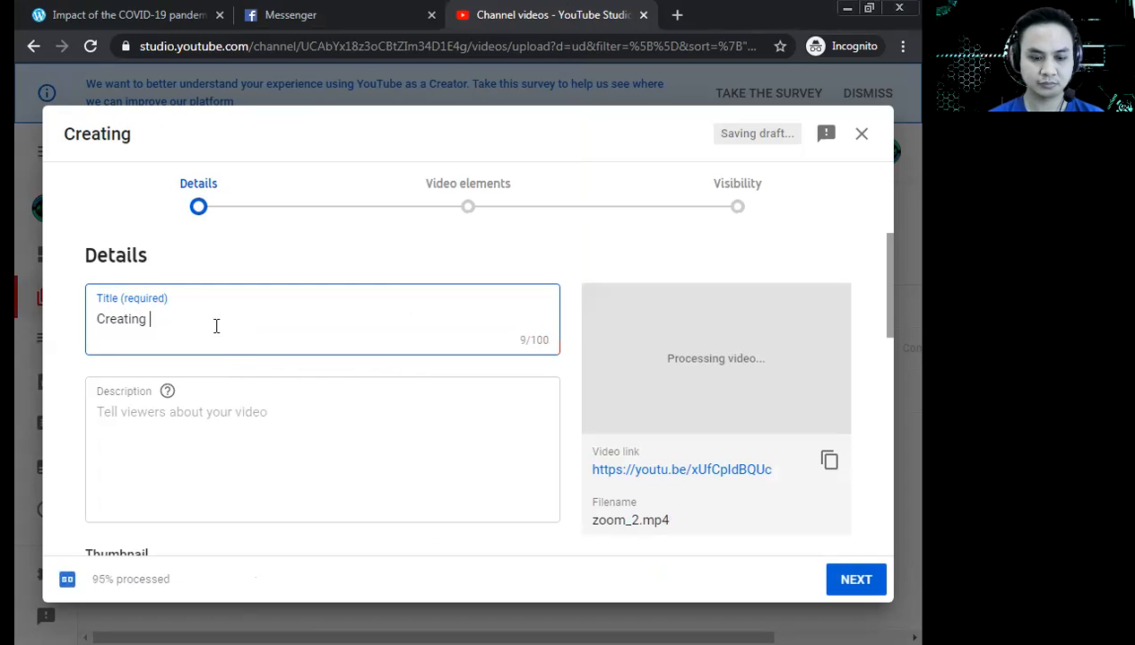
{"action": "type", "text": "Blogs on Wordpress"}
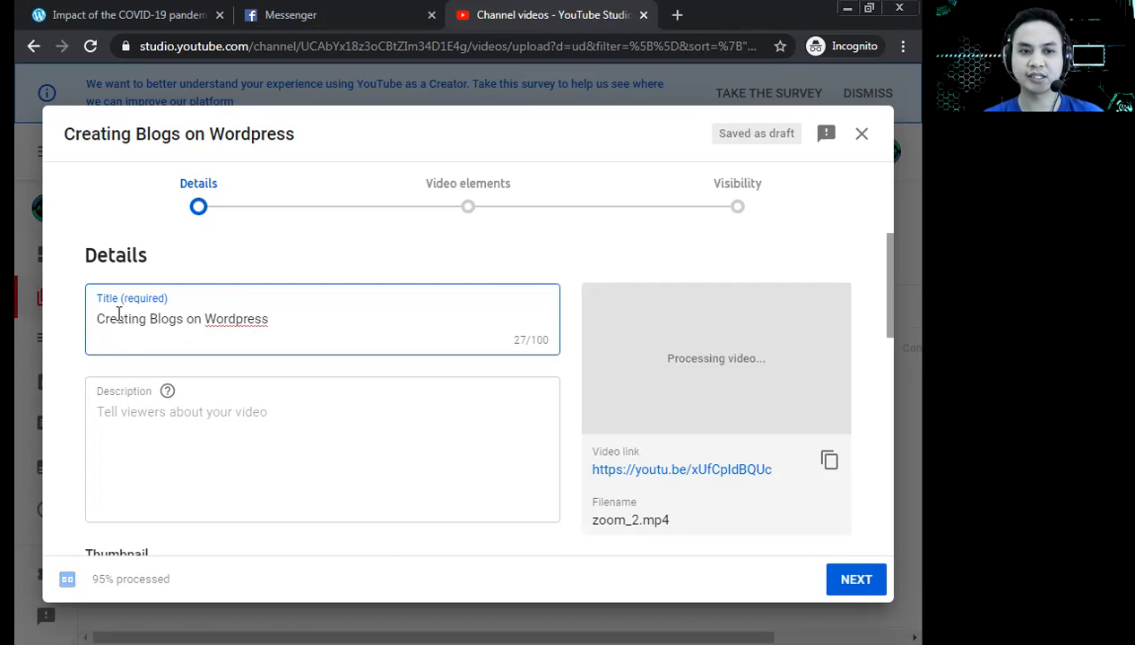
- Reword the start of the title so it reads "How to Create Blogs on Wordpress"
{"action": "left_click_drag", "start_coordinate": [185, 324], "coordinate": [28, 329]}
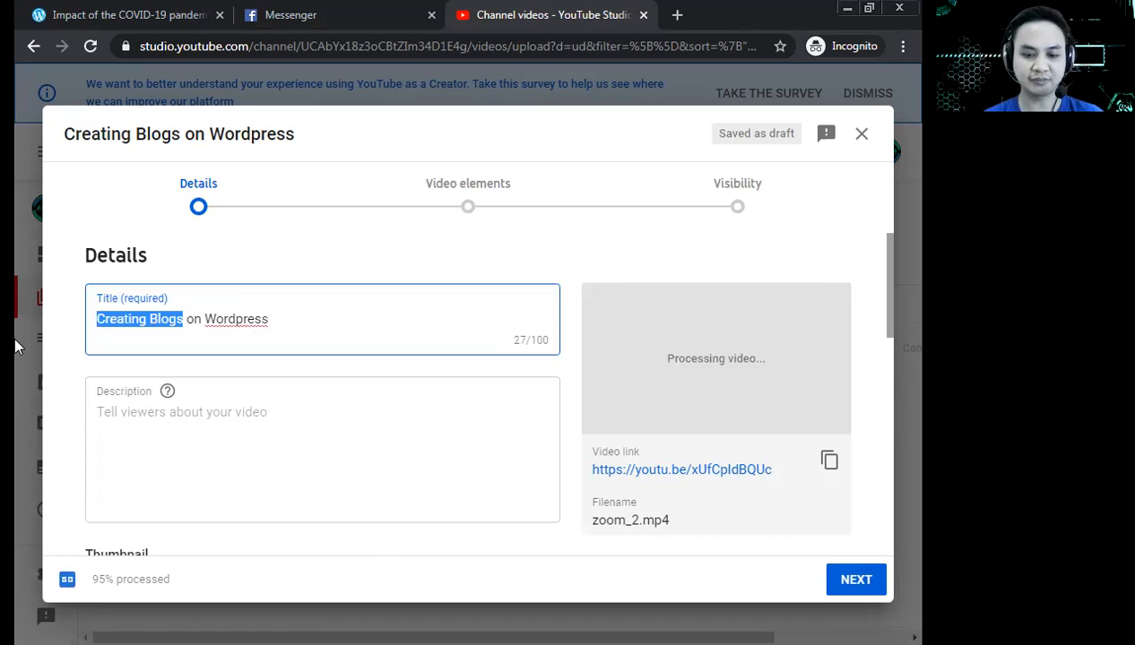
{"action": "type", "text": "H"}
{"action": "type", "text": "ow to C"}
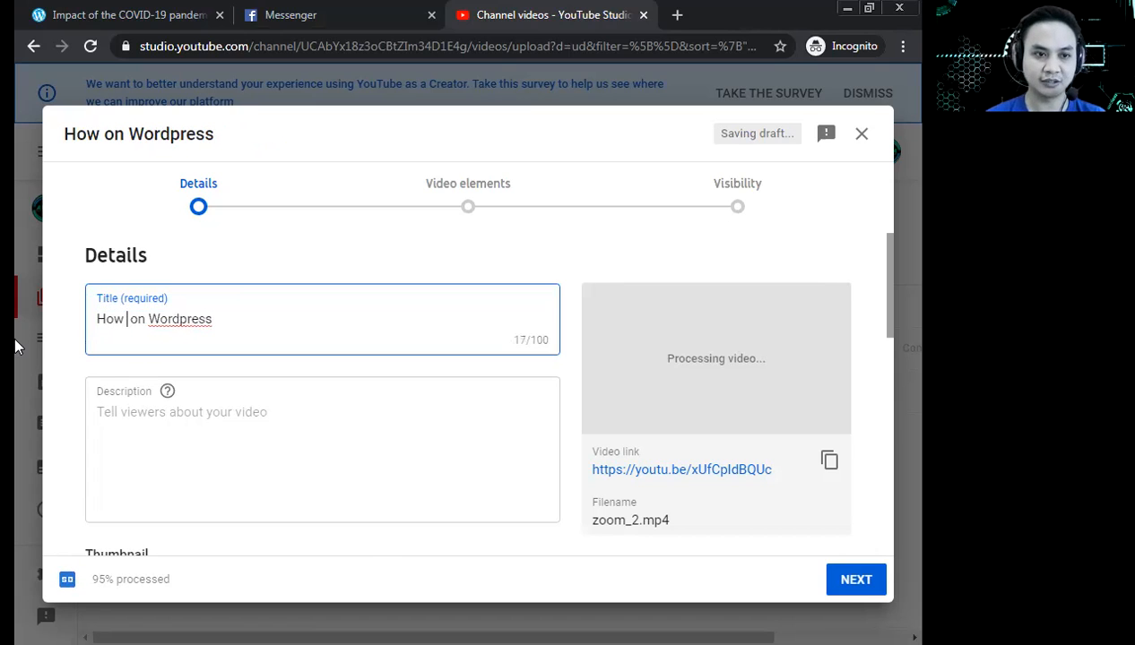
{"action": "type", "text": "rea"}
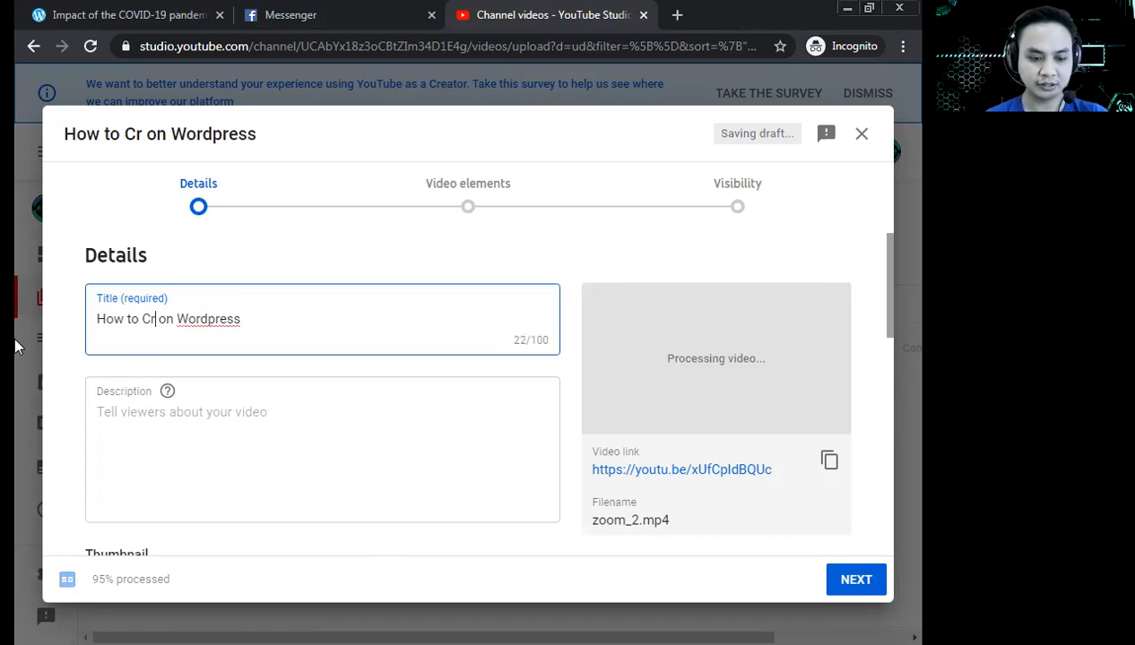
{"action": "type", "text": "te Blogs"}
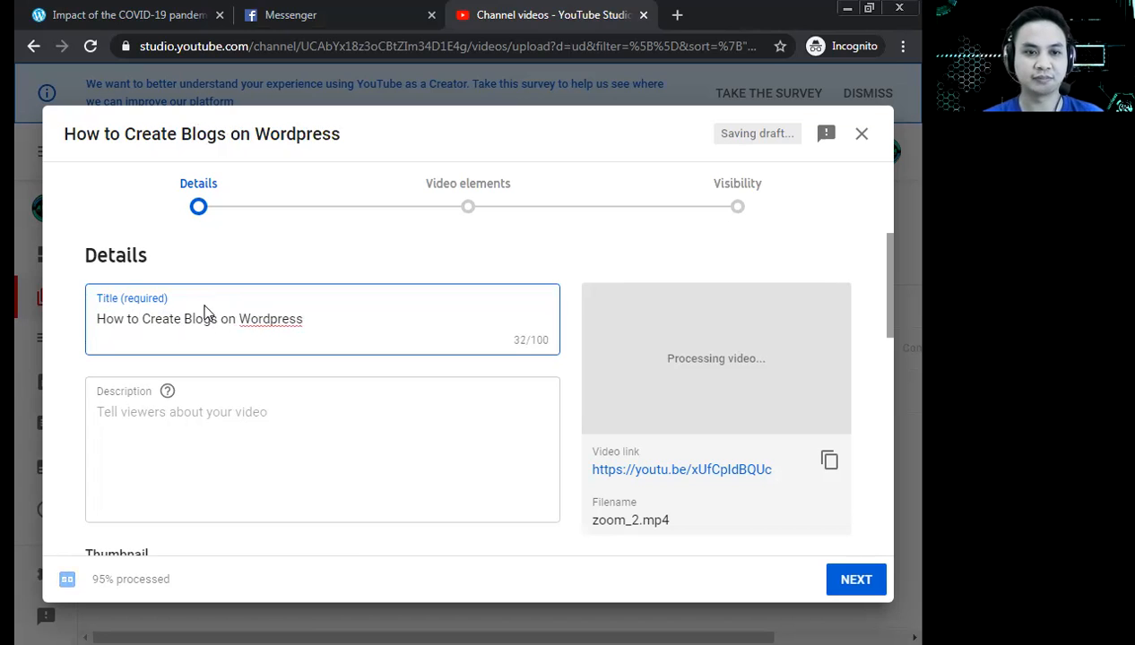
- Mark the video as not made for kids and continue past Video elements to the Visibility stage
{"action": "left_click", "coordinate": [856, 579]}
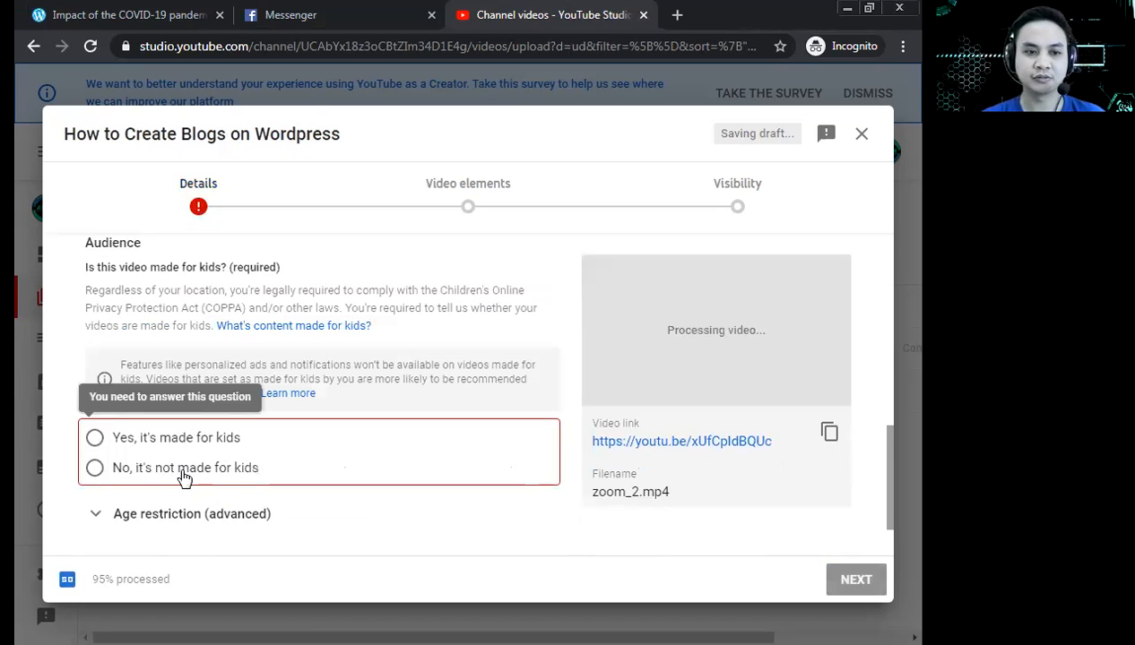
{"action": "left_click", "coordinate": [94, 468]}
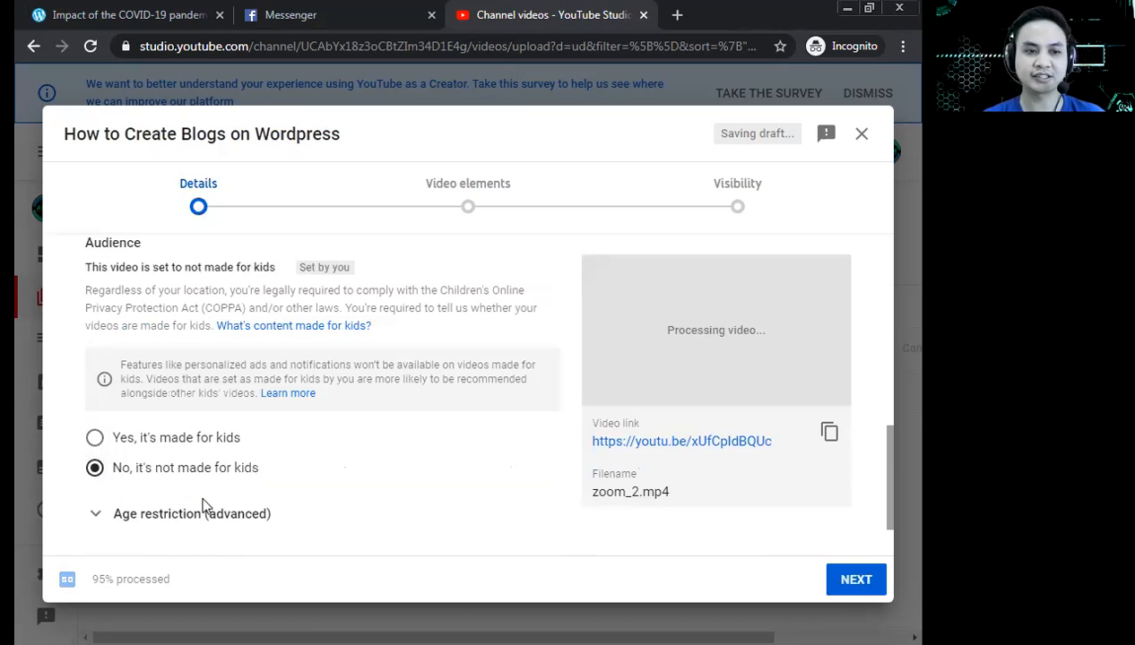
{"action": "left_click", "coordinate": [856, 587]}
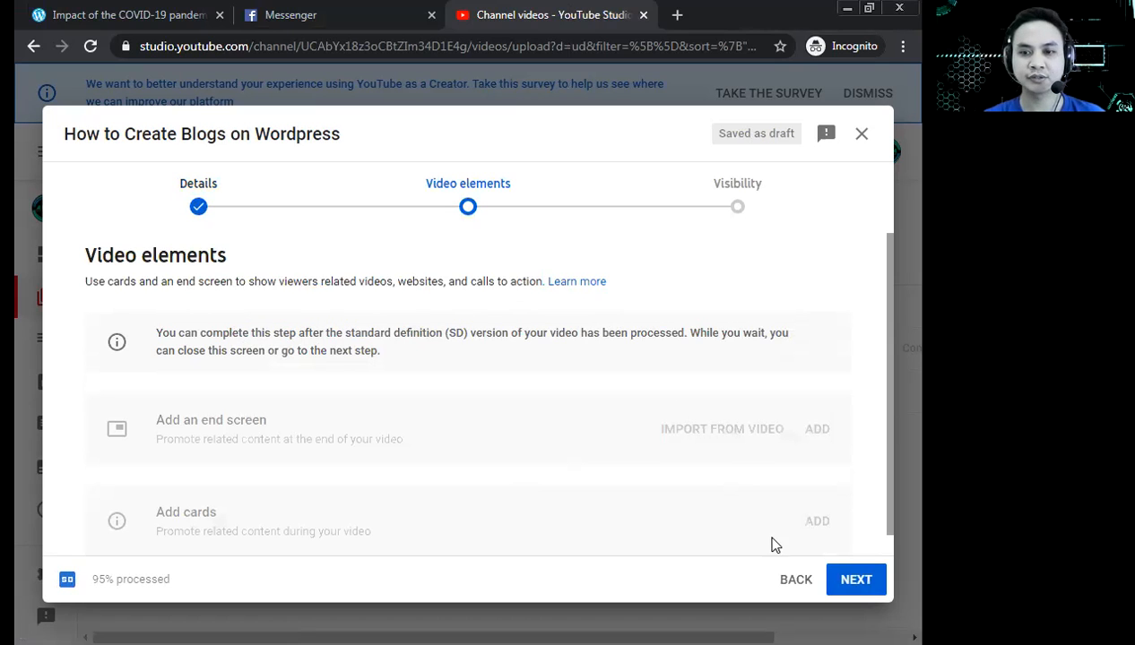
{"action": "left_click", "coordinate": [856, 580]}
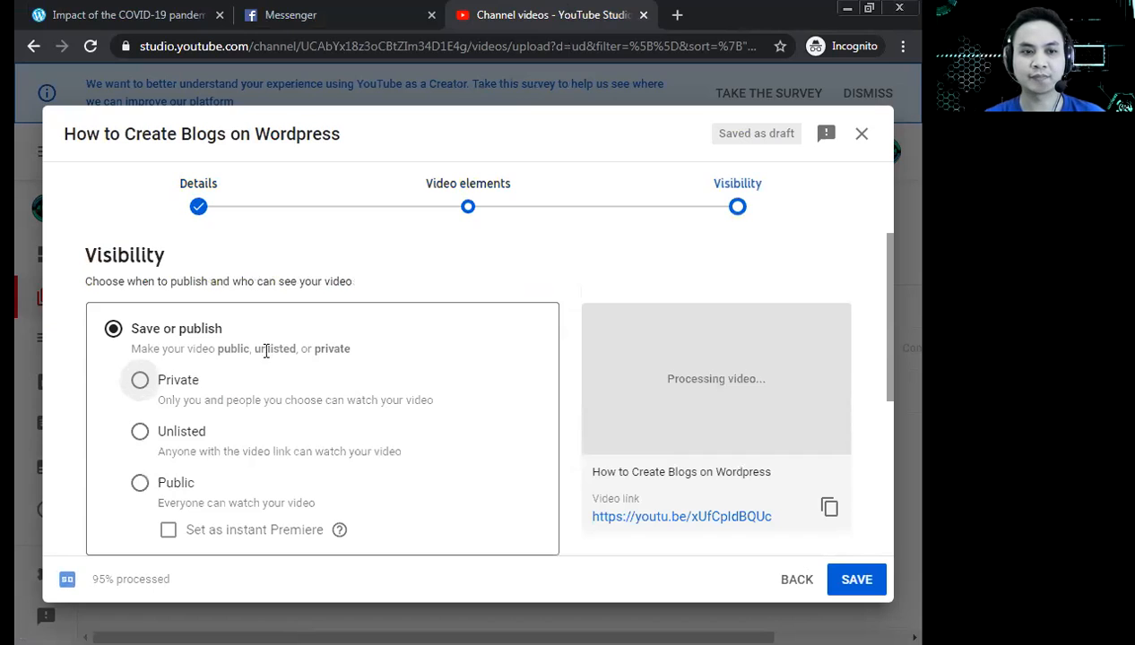
- Set the visibility to Public with instant Premiere enabled and publish the video
{"action": "left_click", "coordinate": [139, 485]}
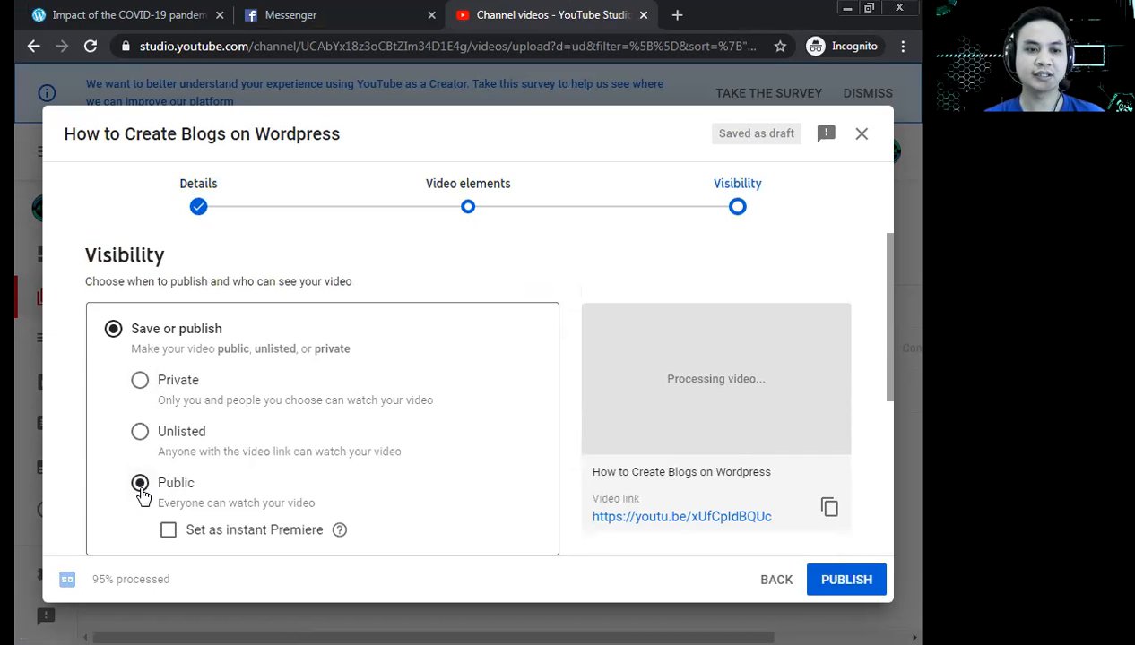
{"action": "scroll", "coordinate": [390, 409], "scroll_direction": "down", "scroll_amount": 1}
{"action": "scroll", "coordinate": [390, 408], "scroll_direction": "down", "scroll_amount": 3}
{"action": "left_click", "coordinate": [168, 353]}
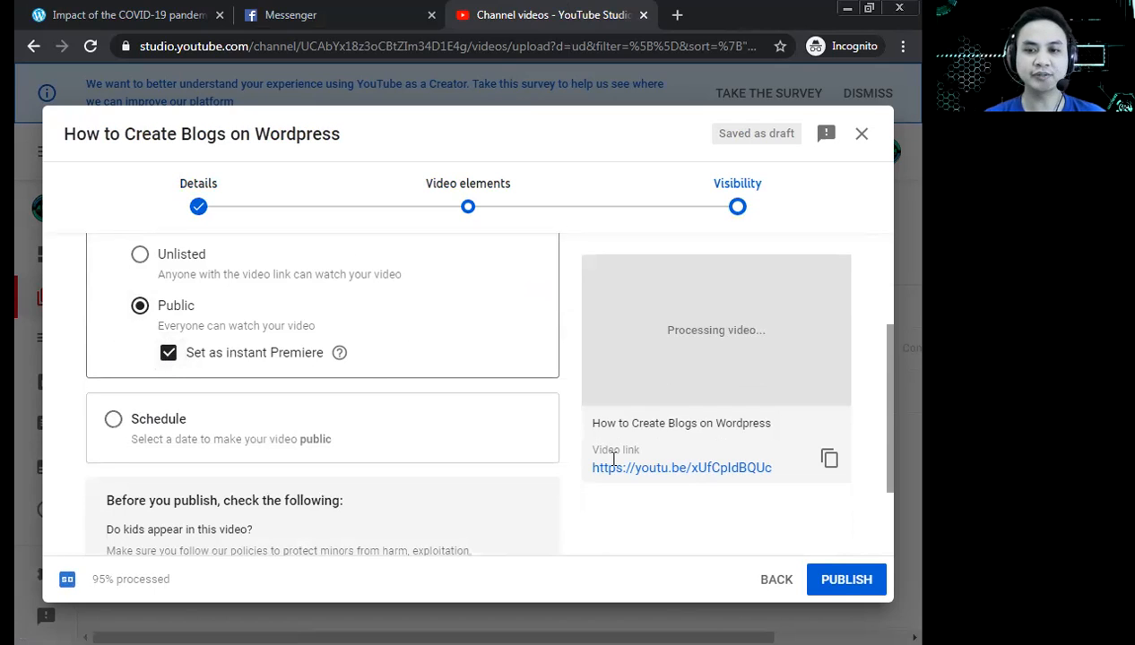
{"action": "left_click", "coordinate": [835, 588]}
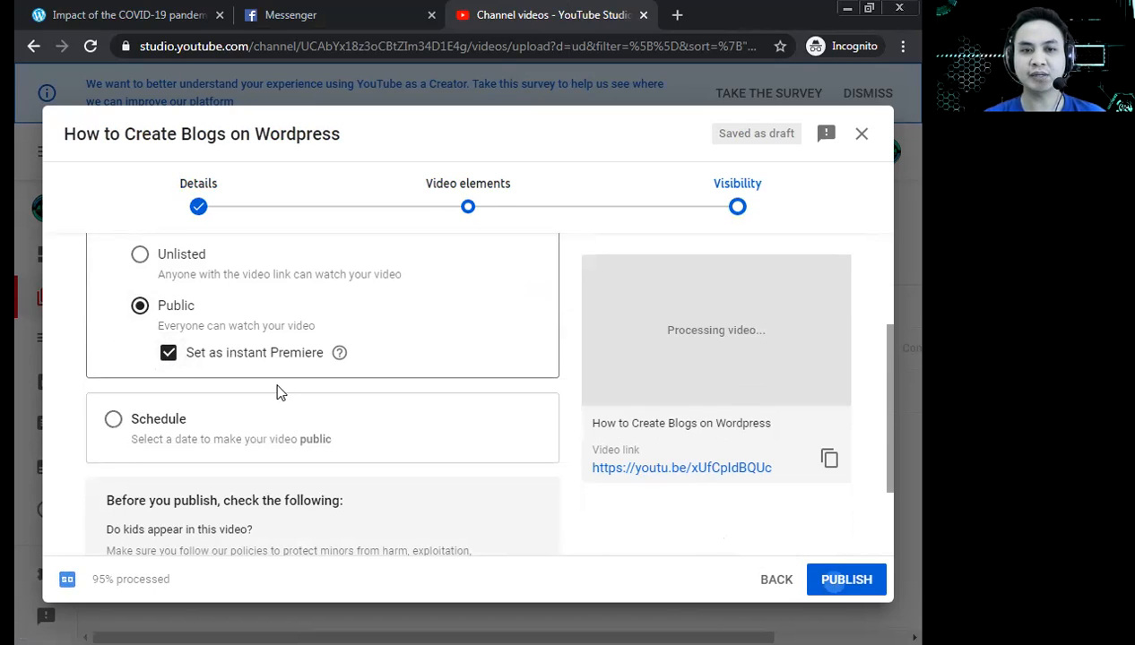